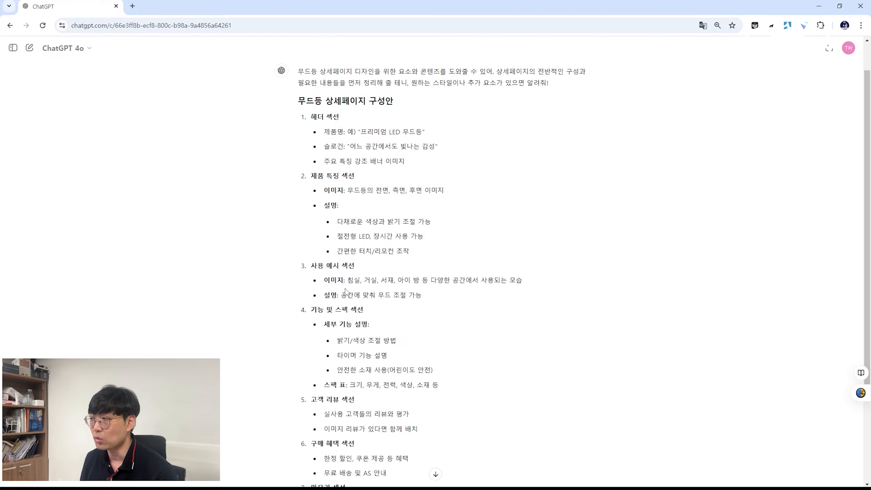
Ask for the detail page's content structure with "내가 상세페이지를 만들어야 되는데, 어떤 내용이 들어가면 좋을지 구조를 만들어줘"
{"action": "scroll", "coordinate": [284, 113], "scroll_direction": "up", "scroll_amount": 1}
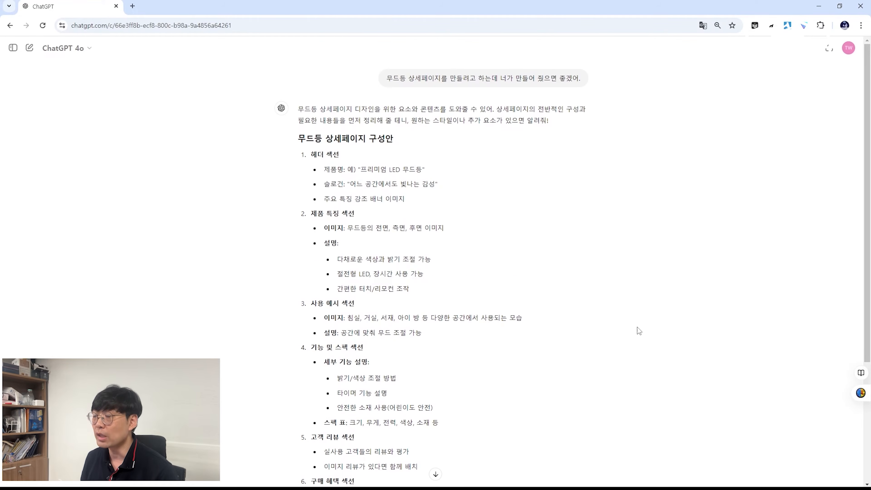
{"action": "scroll", "coordinate": [640, 336], "scroll_direction": "down", "scroll_amount": 4}
{"action": "scroll", "coordinate": [289, 163], "scroll_direction": "up", "scroll_amount": 4}
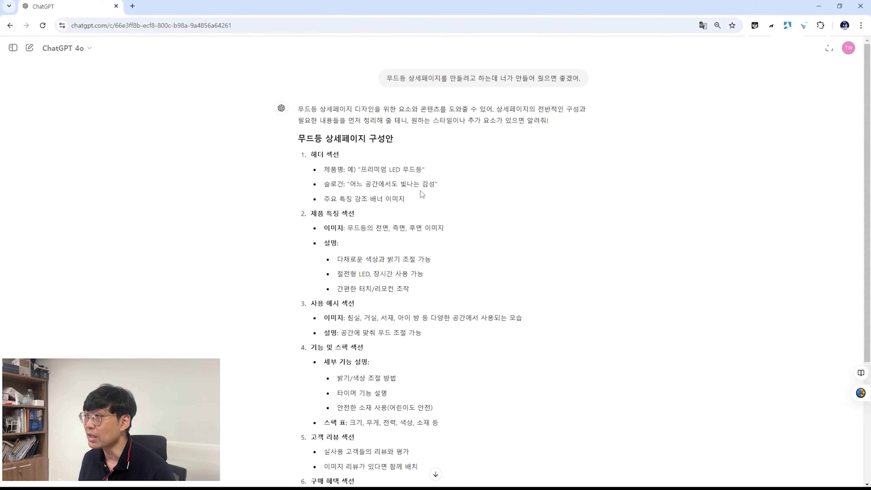
{"action": "left_click_drag", "start_coordinate": [350, 184], "coordinate": [435, 187]}
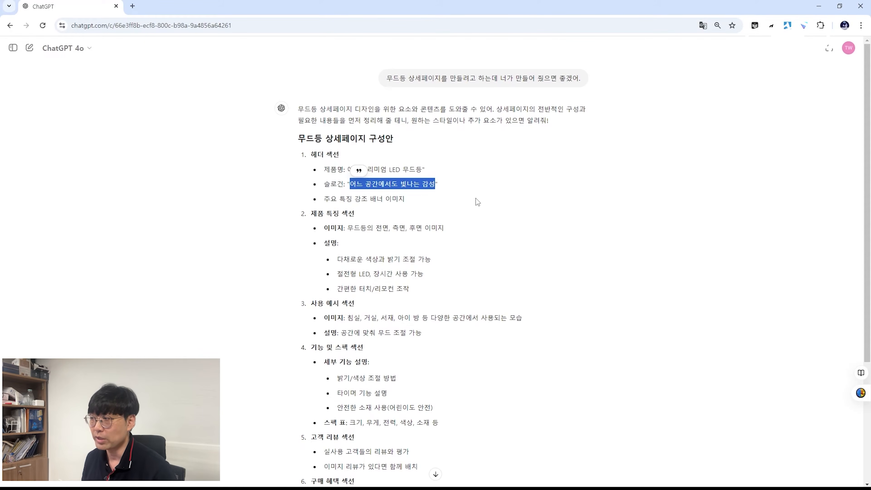
{"action": "scroll", "coordinate": [475, 198], "scroll_direction": "down", "scroll_amount": 5}
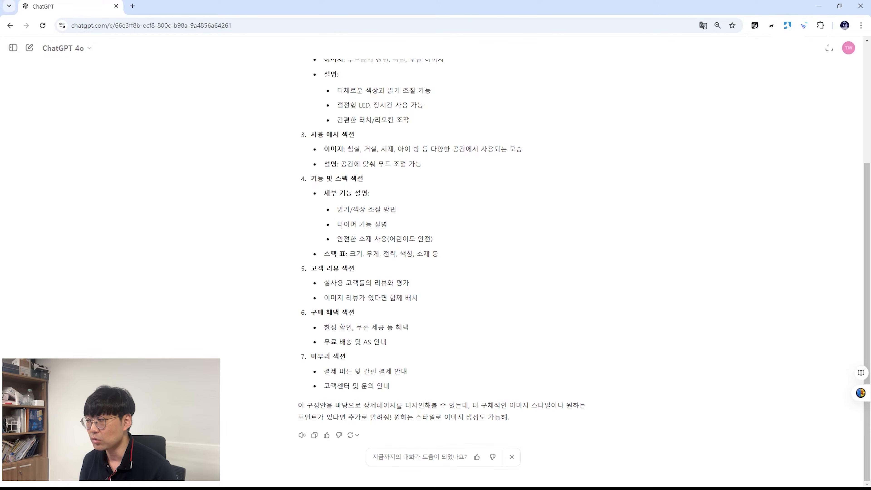
{"action": "key", "text": "Return"}
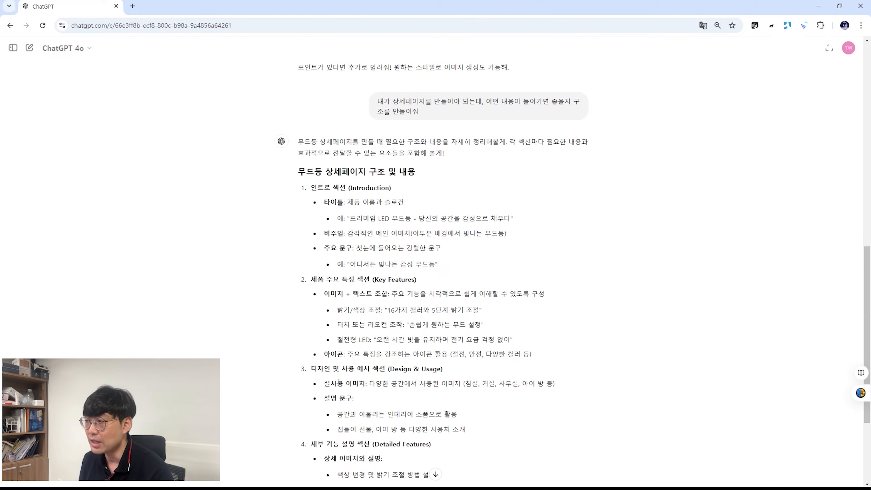
Request five key phrases for intro section 1, giving brand 셀러에이, product name 셀러에이 무드등 and a slogan of 귀여운 디자인과 어디에나 어울리는 범용적인 제품
{"action": "scroll", "coordinate": [391, 376], "scroll_direction": "down", "scroll_amount": 4}
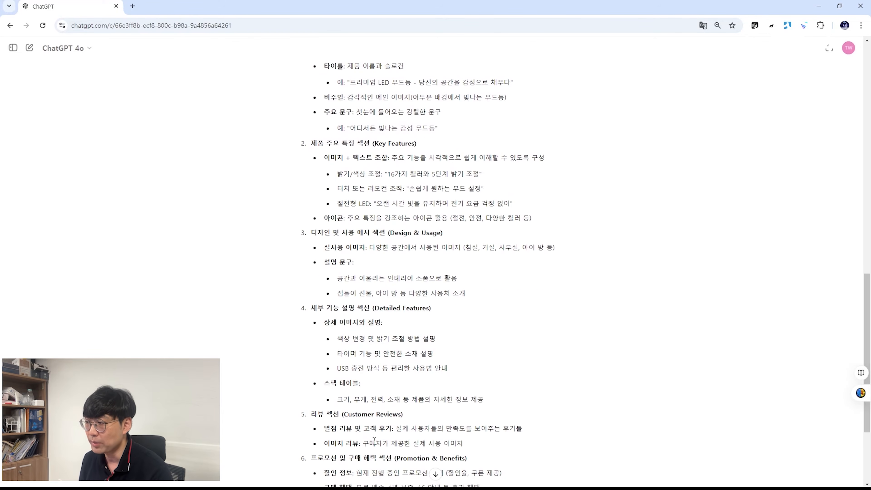
{"action": "scroll", "coordinate": [375, 440], "scroll_direction": "down", "scroll_amount": 4}
{"action": "scroll", "coordinate": [381, 430], "scroll_direction": "up", "scroll_amount": 5}
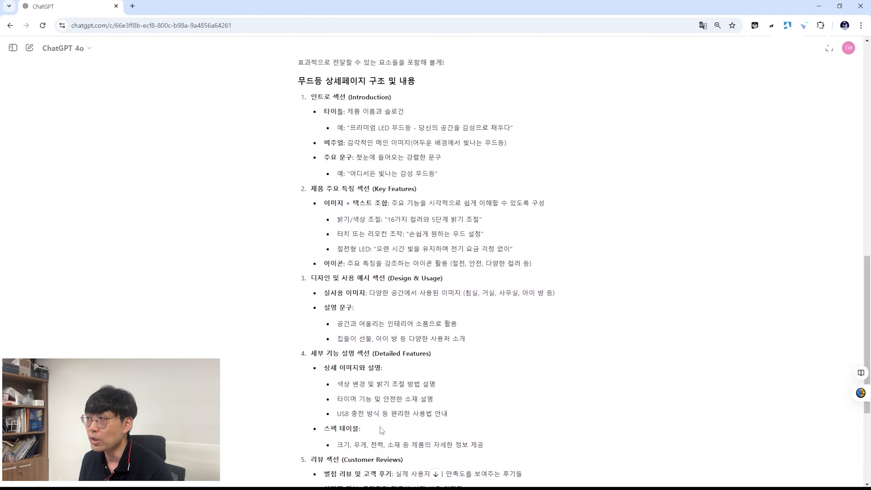
{"action": "scroll", "coordinate": [381, 430], "scroll_direction": "up", "scroll_amount": 1}
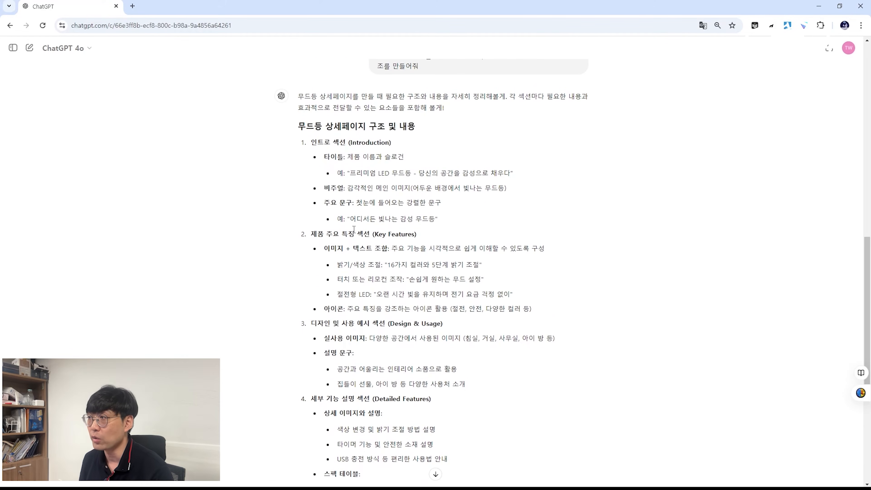
{"action": "scroll", "coordinate": [385, 219], "scroll_direction": "up", "scroll_amount": 1}
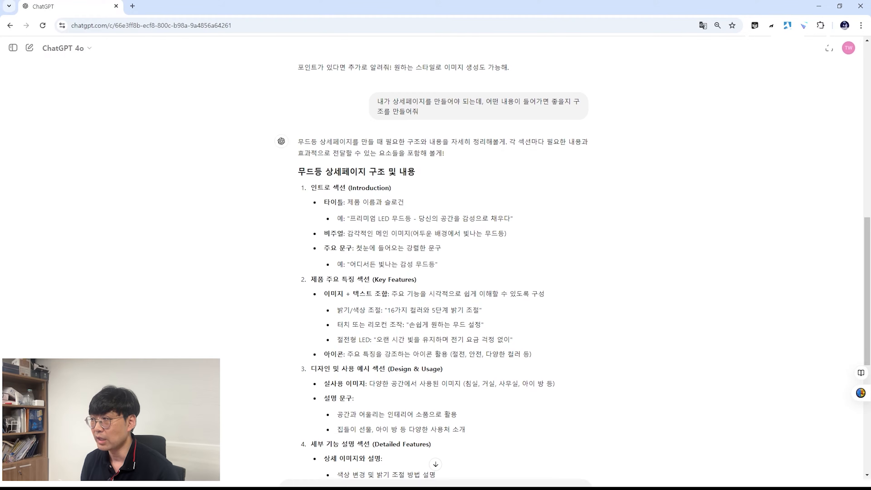
{"action": "key", "text": "shift+Return"}
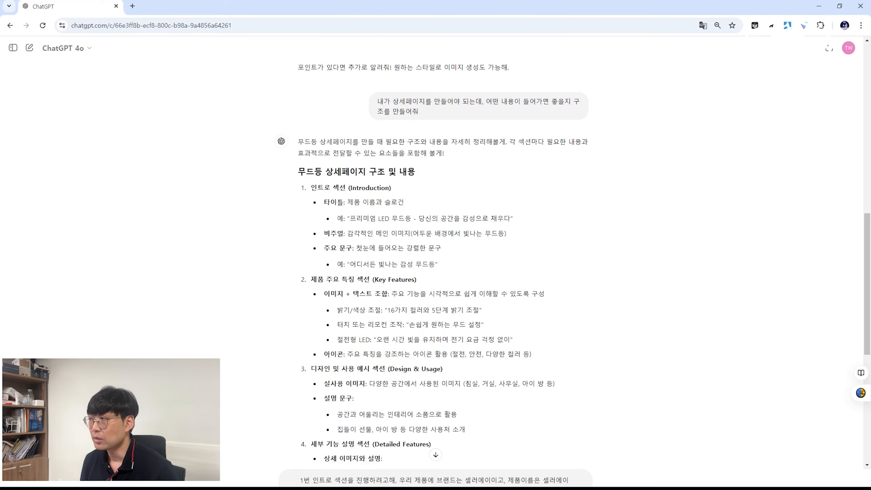
{"action": "type", "text": "무드등이야."}
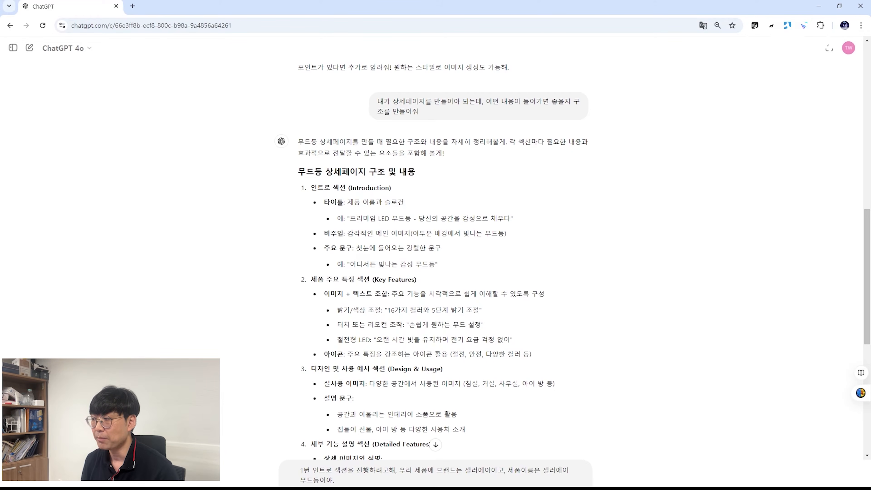
{"action": "key", "text": "Return"}
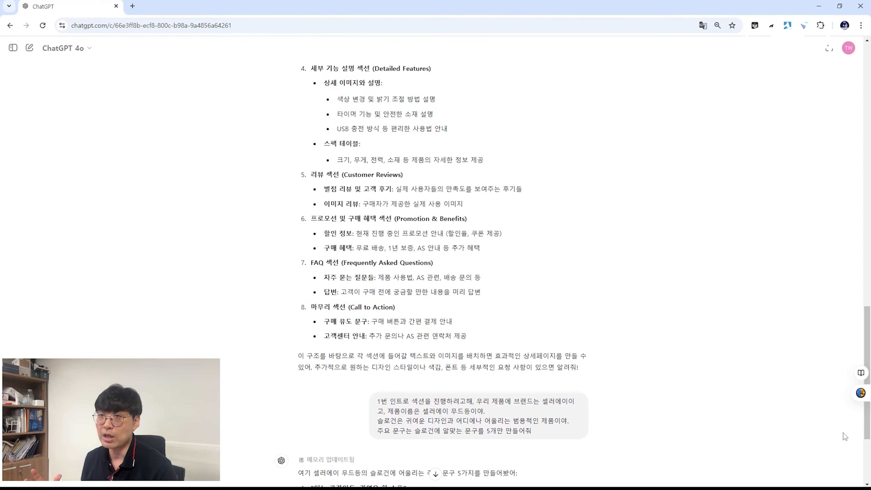
Request new phrases with "다시 5개만 만들어줘", and an intro section with "5번 작은크기 무한한매력이라는 문구로 인트로 섹션 만들어줘"
{"action": "scroll", "coordinate": [843, 433], "scroll_direction": "down", "scroll_amount": 5}
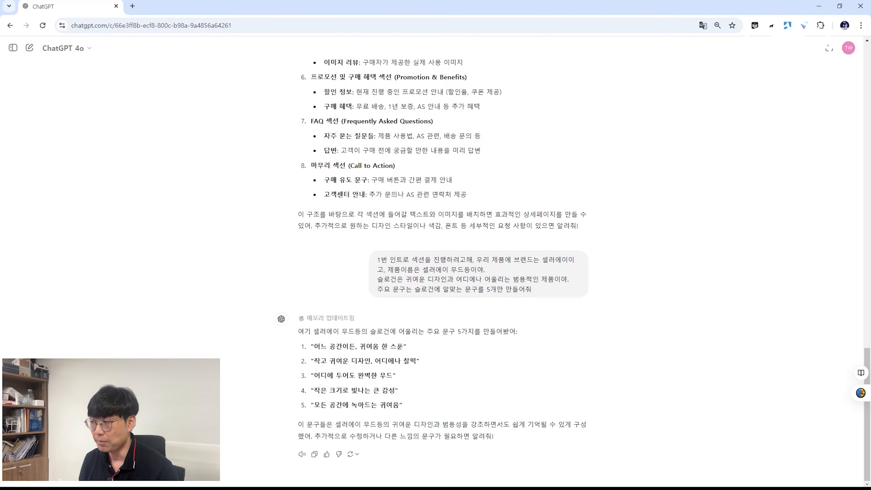
{"action": "key", "text": "Return"}
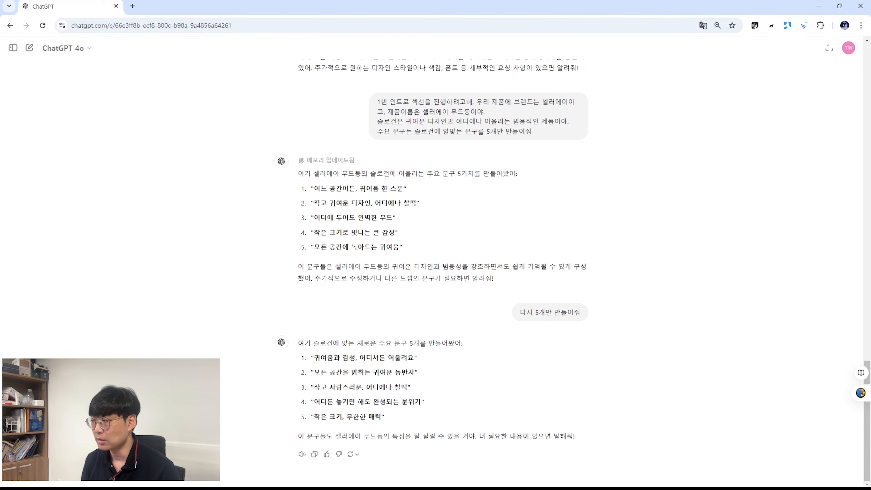
{"action": "key", "text": "Return"}
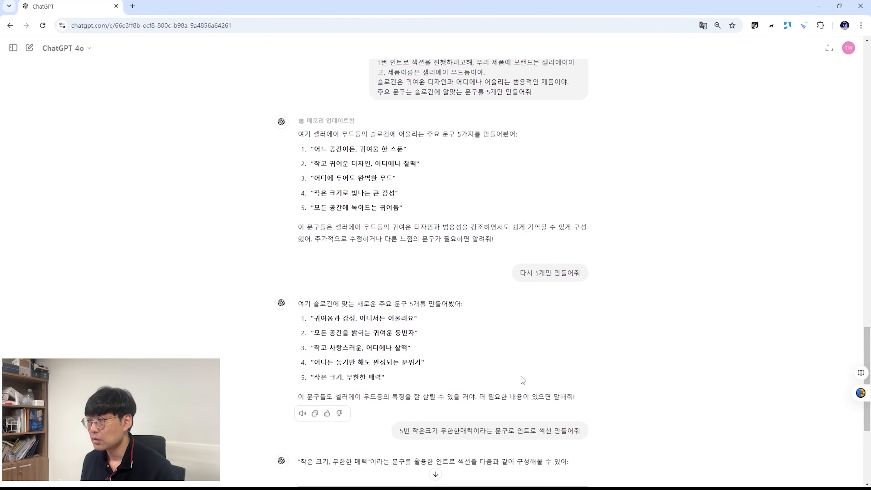
Copy the header image's background and tone description from the intro section design and paste it into the message field
{"action": "scroll", "coordinate": [522, 380], "scroll_direction": "down", "scroll_amount": 5}
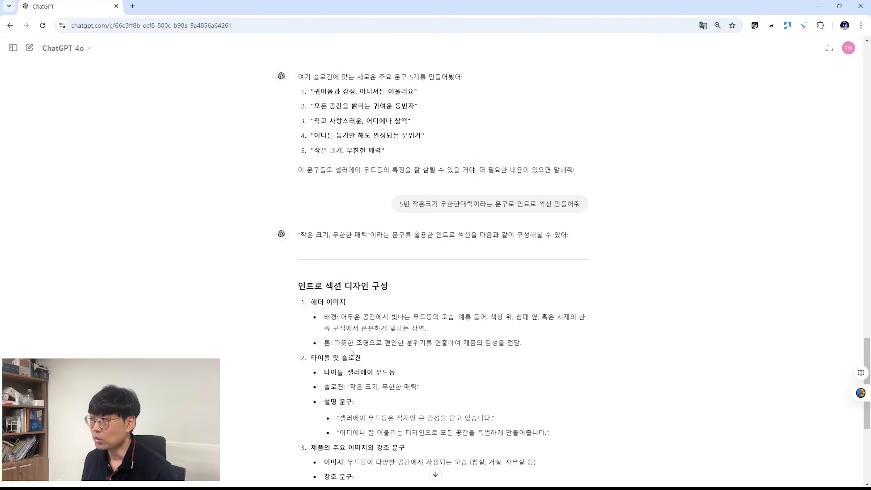
{"action": "left_click_drag", "start_coordinate": [335, 345], "coordinate": [549, 354]}
{"action": "left_click", "coordinate": [443, 370]}
{"action": "scroll", "coordinate": [443, 370], "scroll_direction": "down", "scroll_amount": 4}
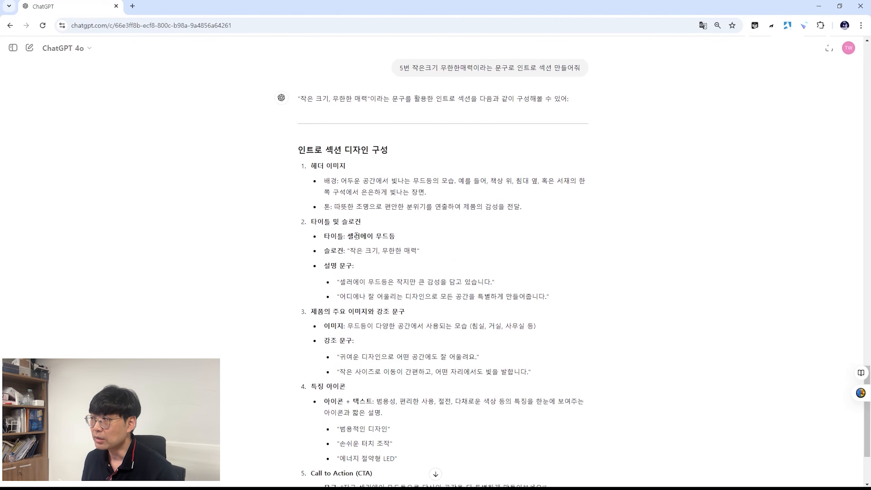
{"action": "double_click", "coordinate": [366, 237]}
{"action": "left_click", "coordinate": [396, 239]}
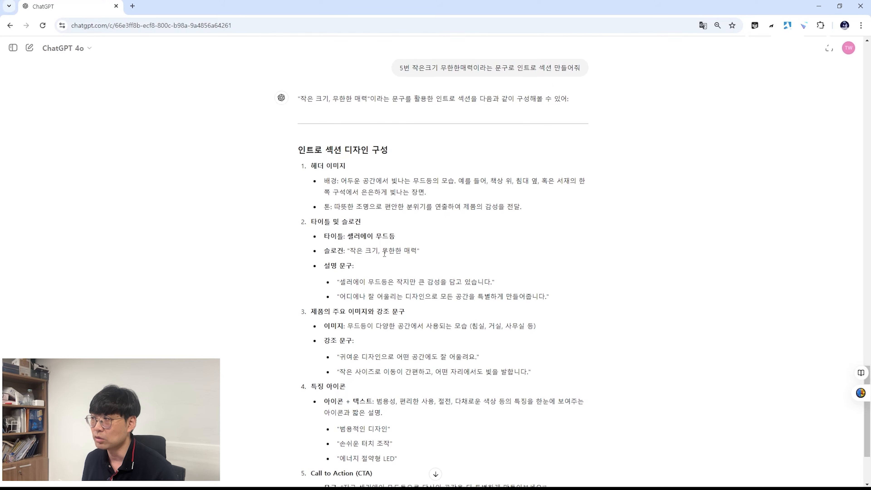
{"action": "scroll", "coordinate": [351, 279], "scroll_direction": "down", "scroll_amount": 2}
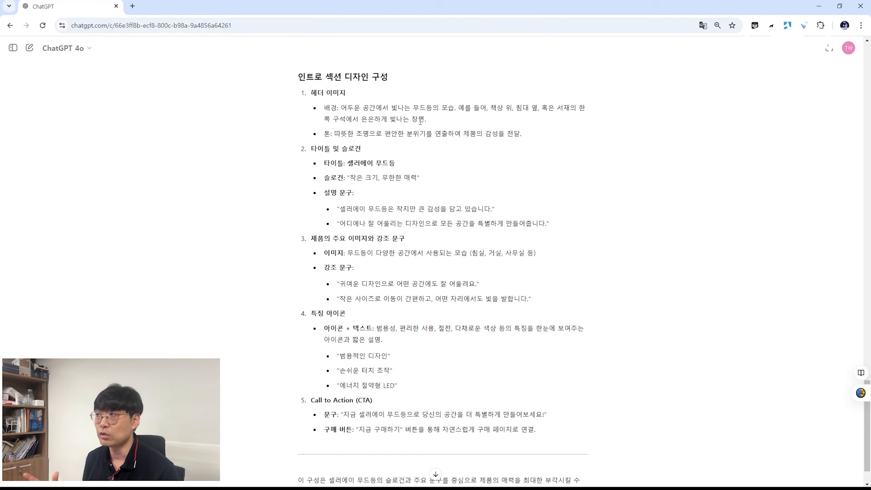
{"action": "left_click_drag", "start_coordinate": [522, 134], "coordinate": [325, 109]}
{"action": "key", "text": "ctrl+c"}
{"action": "left_click", "coordinate": [430, 484]}
{"action": "key", "text": "ctrl+v"}
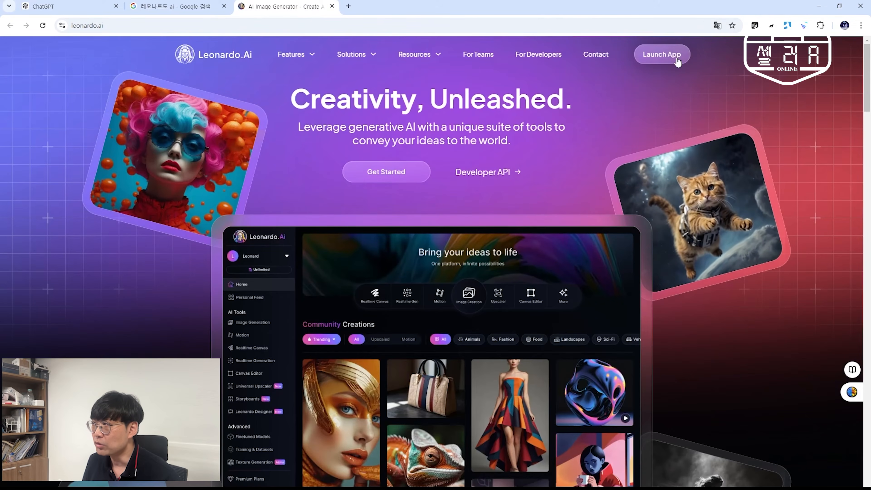
Launch the Leonardo.Ai app from its website and sign in with the existing Google account
{"action": "left_click", "coordinate": [662, 54]}
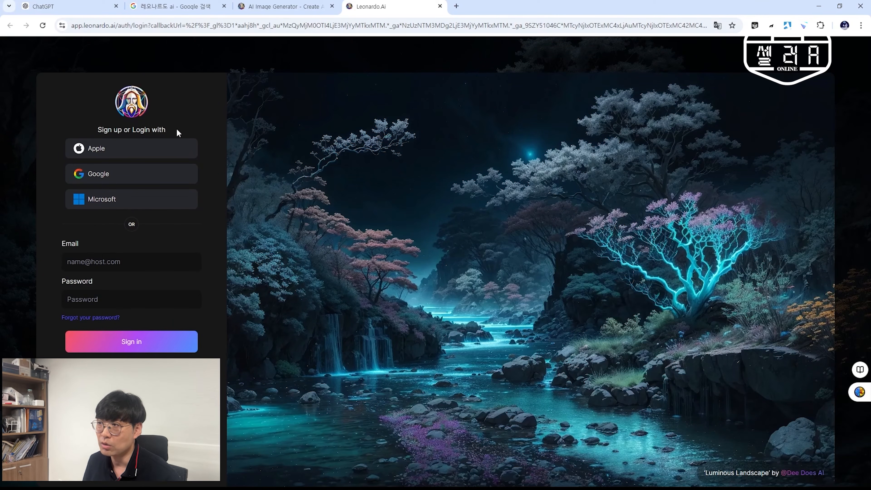
{"action": "left_click", "coordinate": [133, 175]}
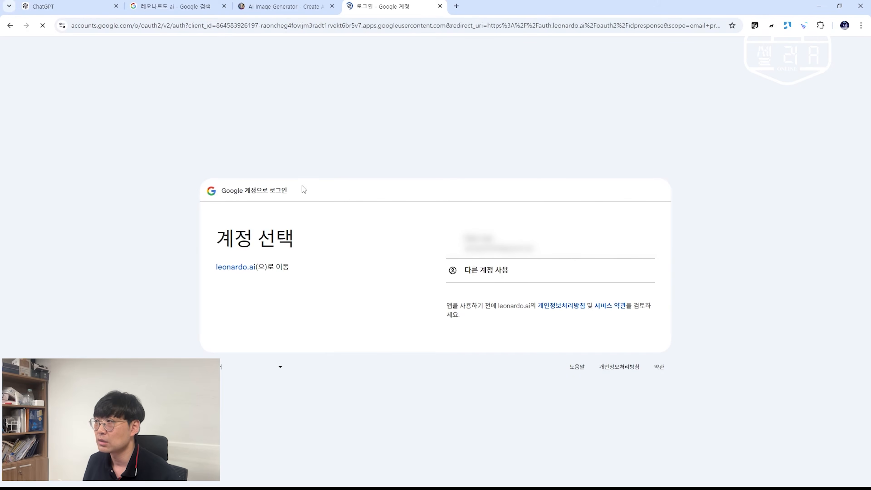
{"action": "left_click", "coordinate": [487, 243]}
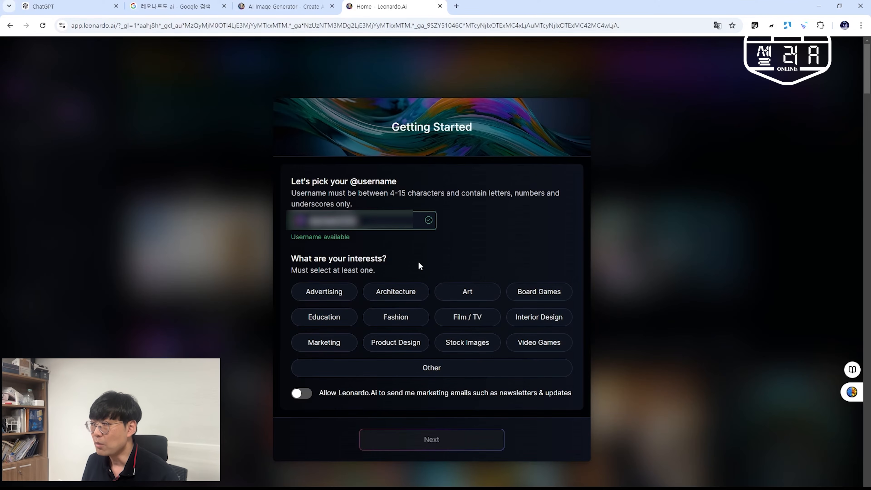
Complete the getting-started questions with the interests Art and Film / TV and the role Enthusiast
{"action": "left_click", "coordinate": [469, 292]}
{"action": "left_click", "coordinate": [479, 325]}
{"action": "left_click", "coordinate": [461, 445]}
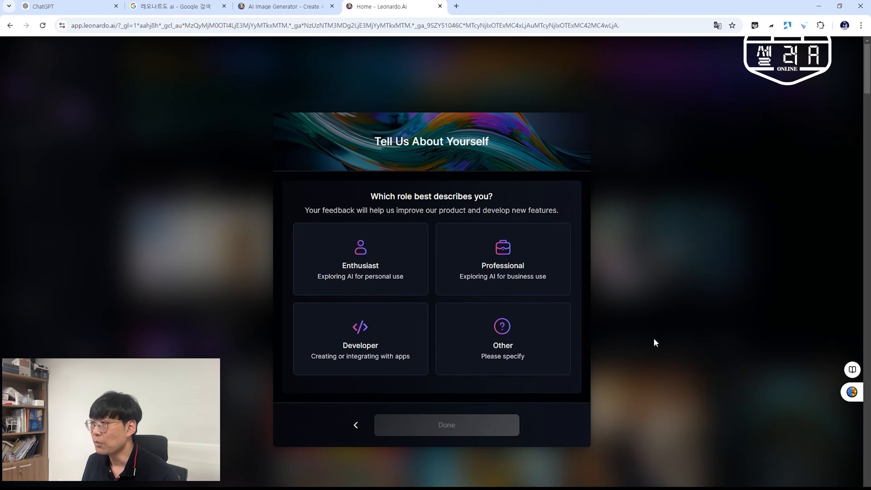
{"action": "left_click", "coordinate": [374, 284]}
{"action": "left_click", "coordinate": [444, 429]}
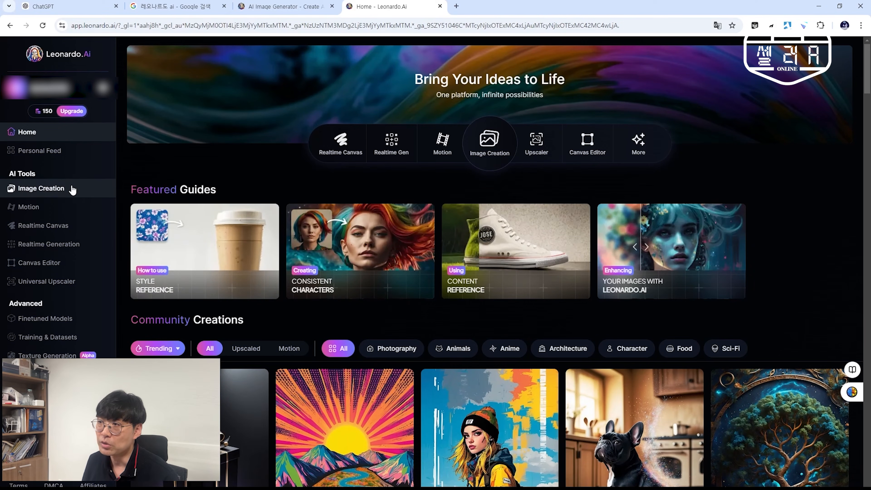
Open the Image Creation tool and choose the Stock Photography preset
{"action": "left_click", "coordinate": [53, 194]}
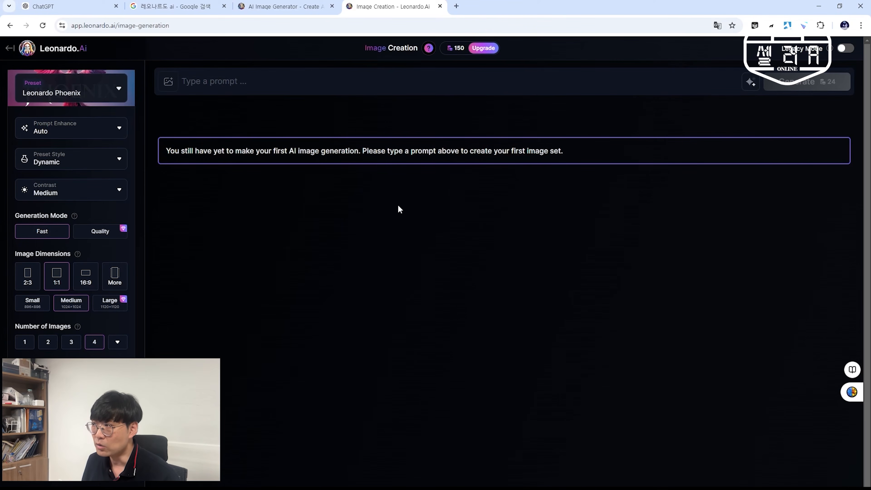
{"action": "mouse_move", "coordinate": [457, 55]}
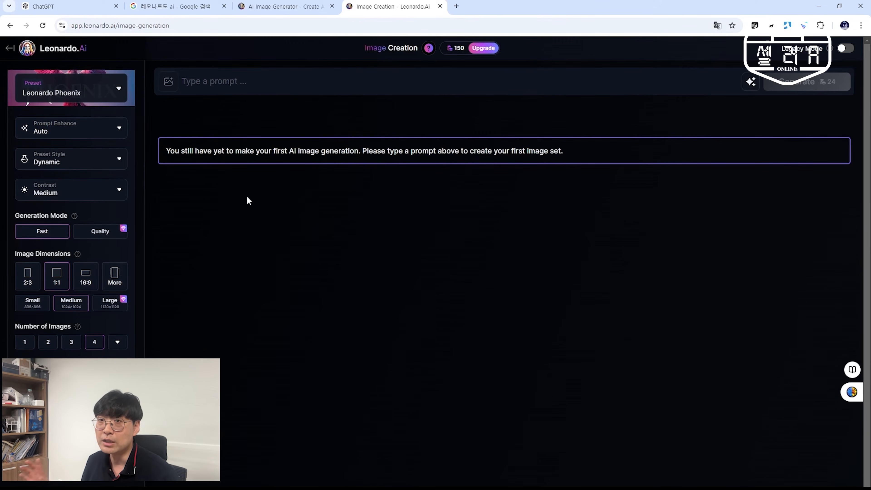
{"action": "left_click", "coordinate": [116, 93]}
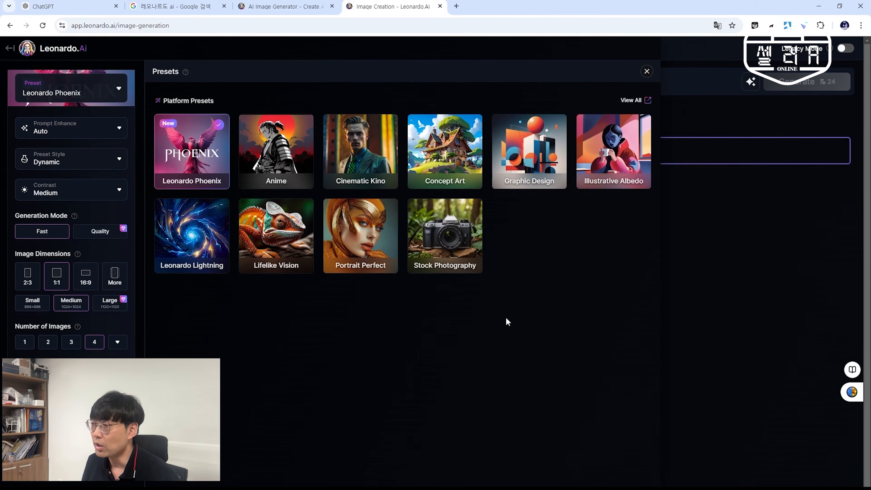
{"action": "left_click", "coordinate": [459, 246]}
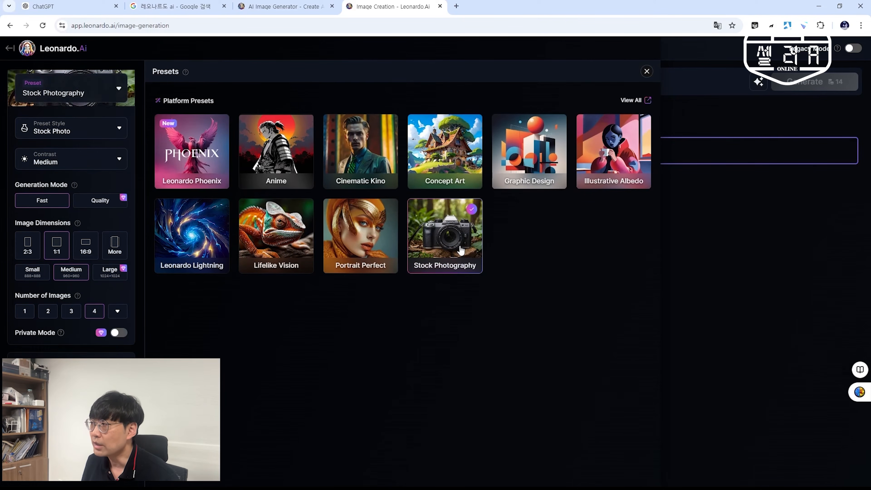
{"action": "left_click", "coordinate": [358, 152]}
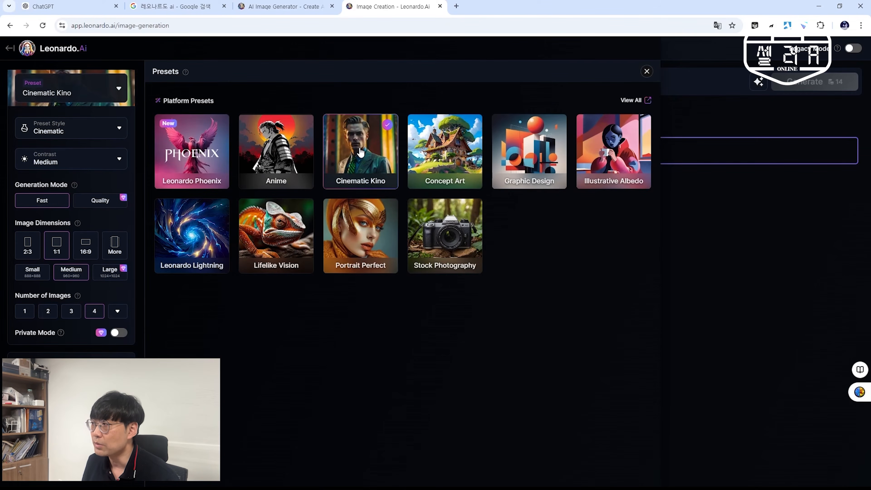
{"action": "mouse_move", "coordinate": [287, 163]}
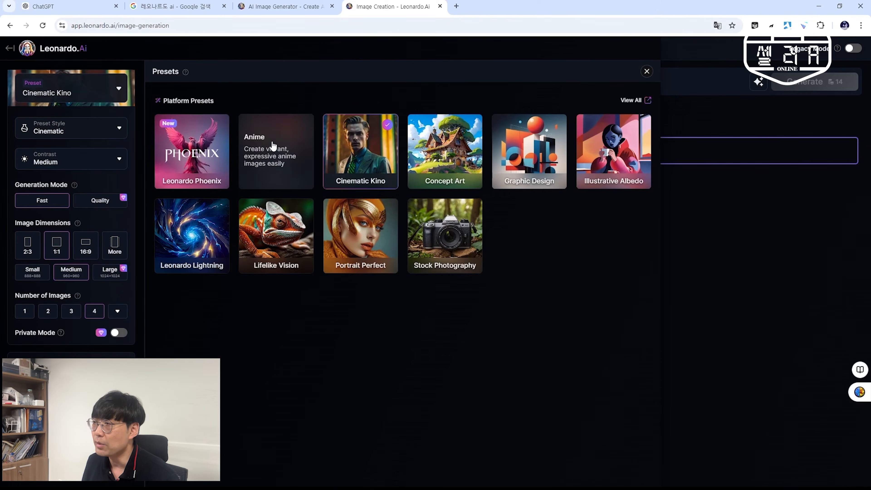
{"action": "mouse_move", "coordinate": [455, 164]}
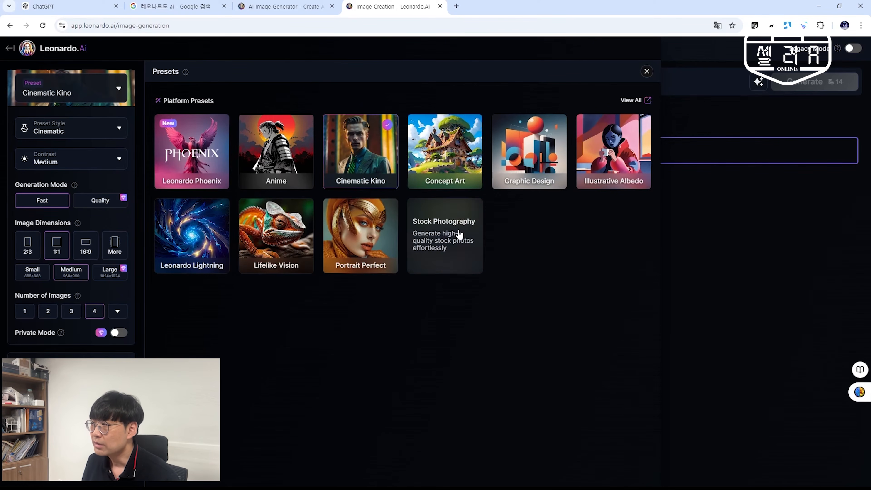
{"action": "left_click", "coordinate": [456, 237]}
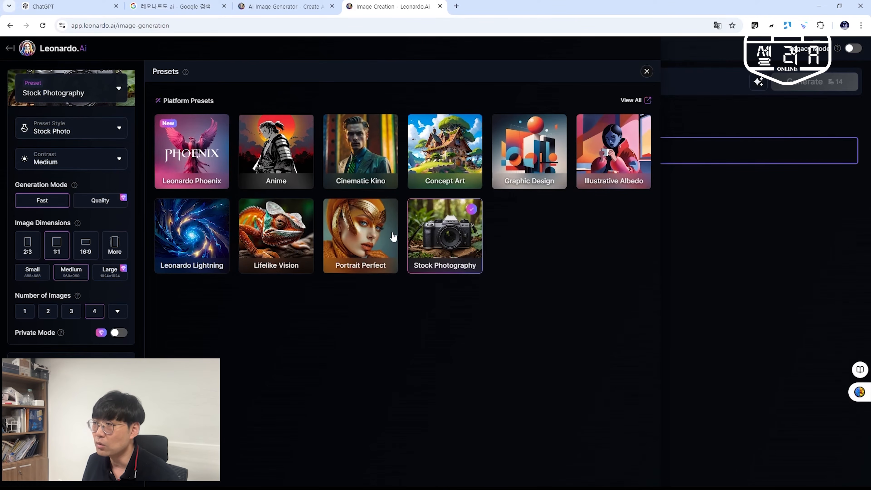
{"action": "left_click", "coordinate": [110, 137]}
{"action": "left_click", "coordinate": [82, 167]}
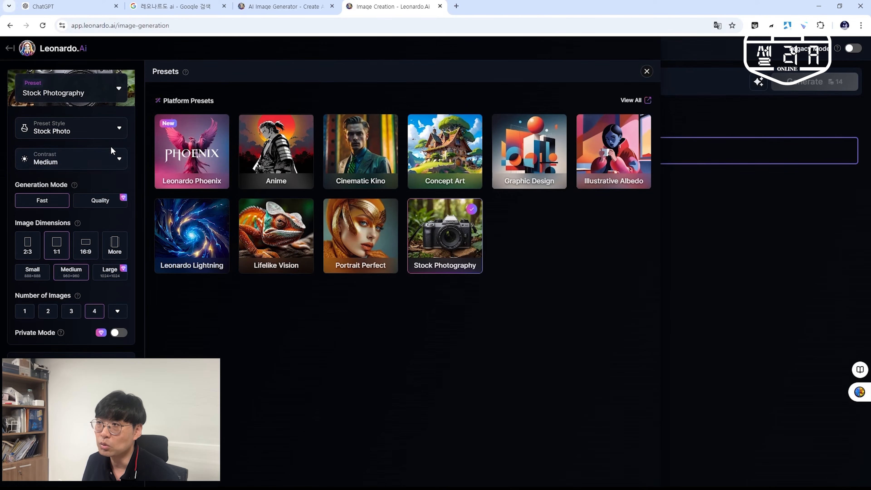
{"action": "left_click", "coordinate": [111, 159]}
{"action": "left_click", "coordinate": [74, 196]}
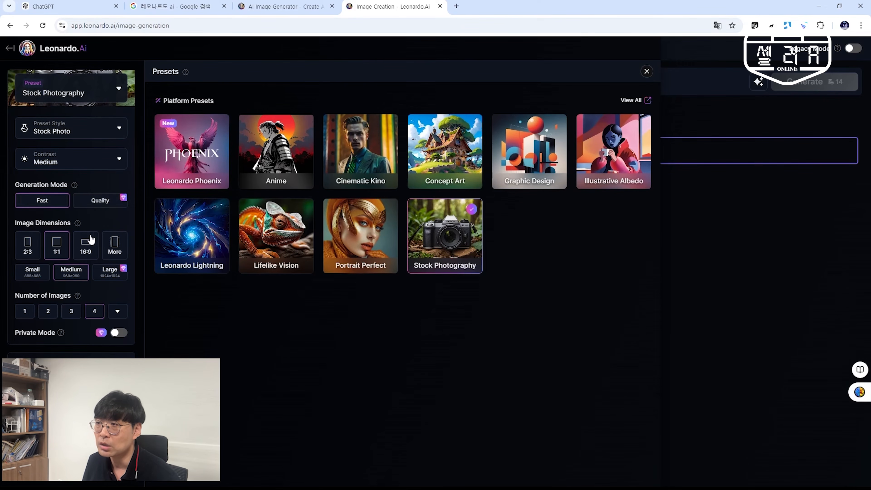
Set the image dimensions to 16:9 and generate images from the English mood lamp scene prompt copied from ChatGPT
{"action": "left_click", "coordinate": [88, 249]}
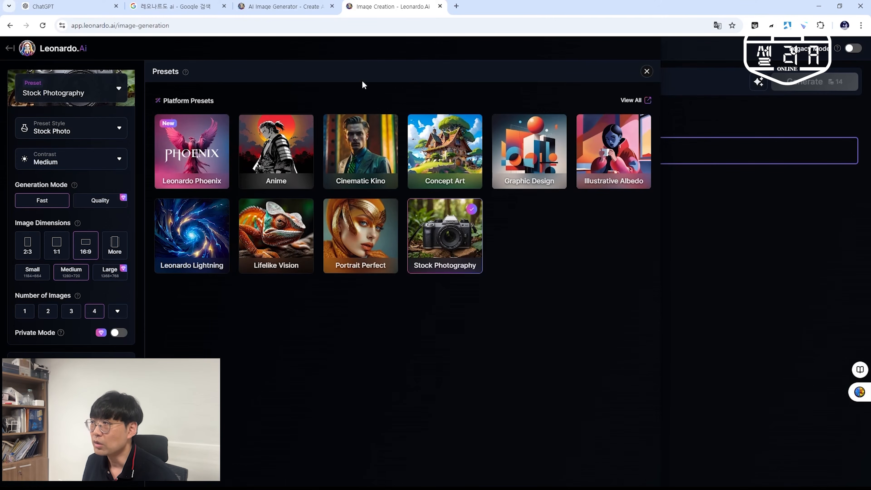
{"action": "key", "text": "Escape"}
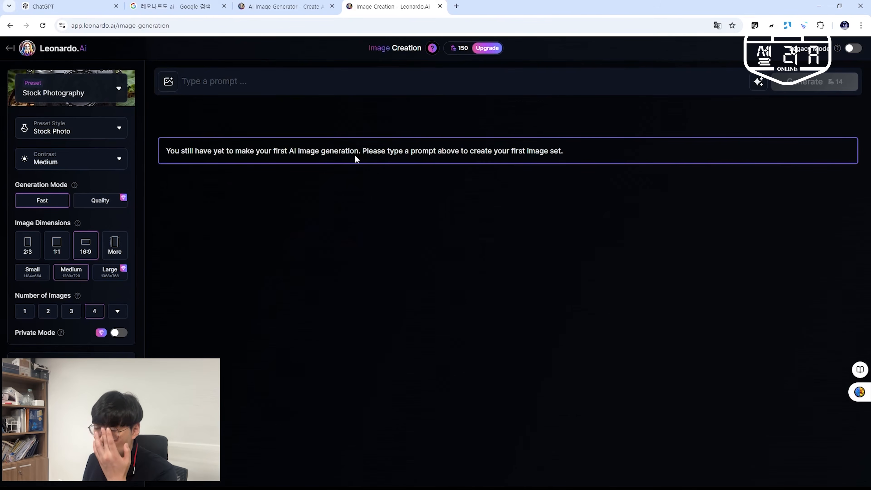
{"action": "left_click", "coordinate": [86, 14]}
{"action": "left_click_drag", "start_coordinate": [300, 360], "coordinate": [444, 416]}
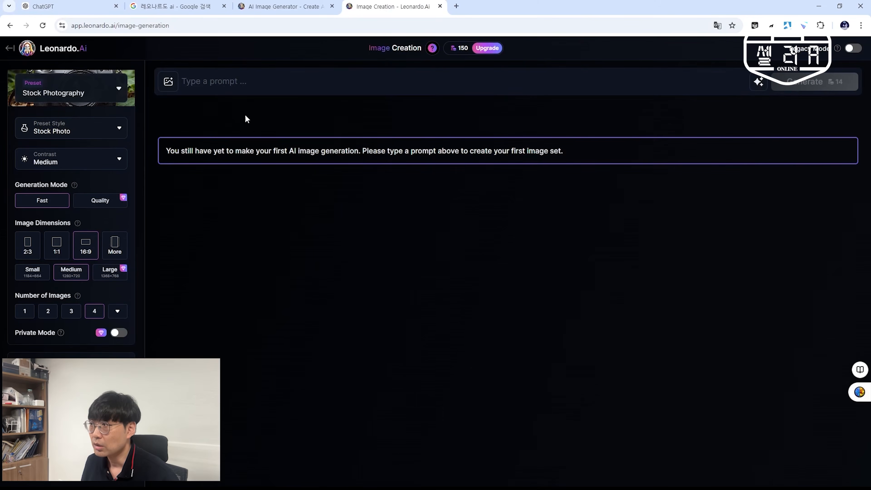
{"action": "left_click", "coordinate": [215, 81]}
{"action": "key", "text": "ctrl+v"}
{"action": "key", "text": "Return"}
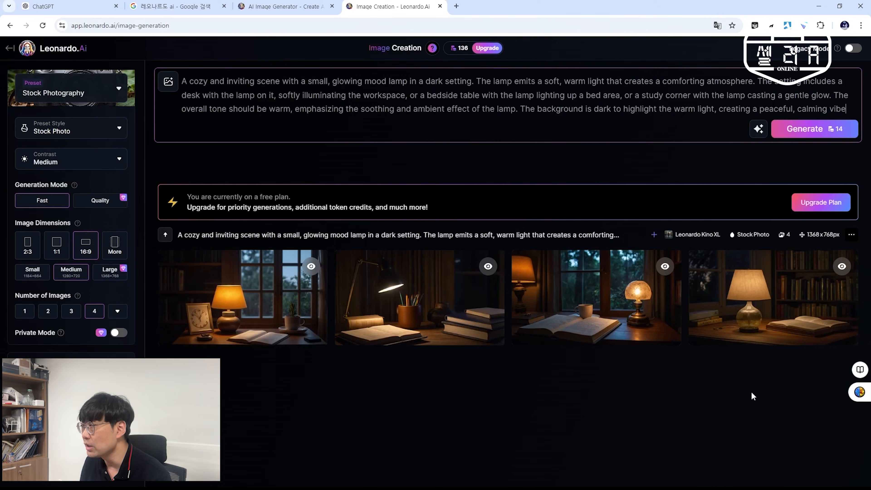
Generate another set of images with the same prompt and download the second image of the new set
{"action": "left_click", "coordinate": [597, 298]}
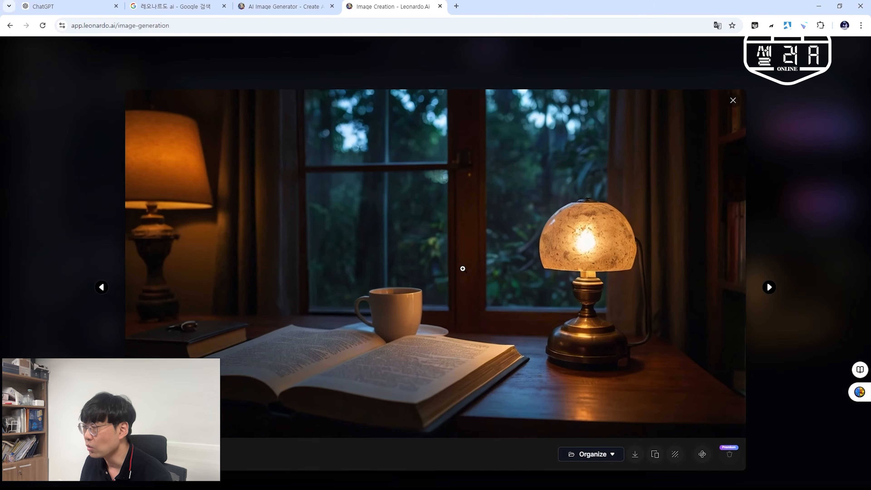
{"action": "left_click", "coordinate": [754, 95]}
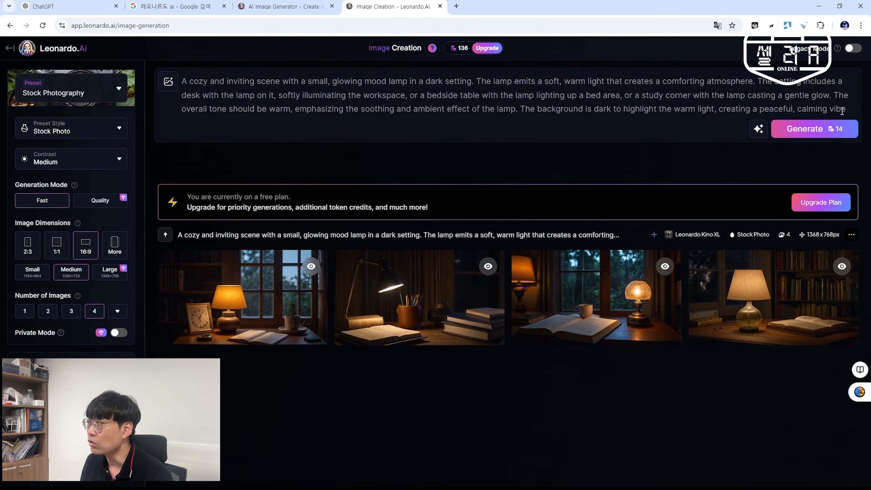
{"action": "left_click", "coordinate": [821, 133]}
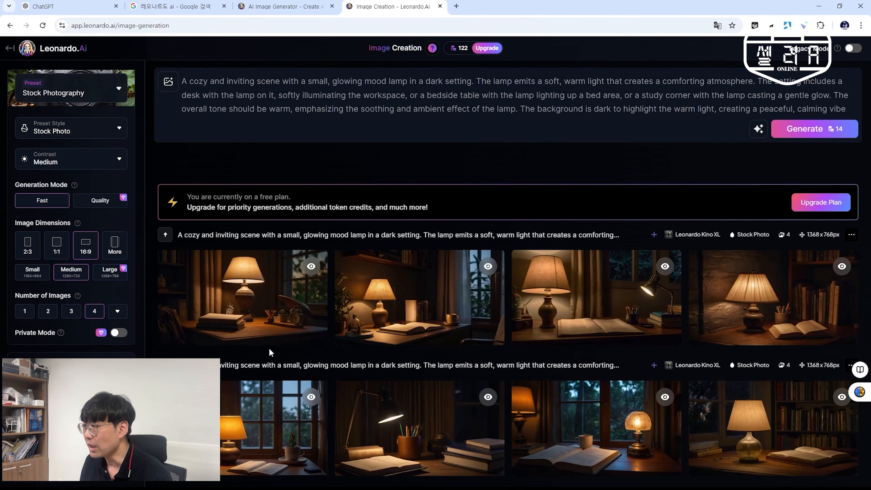
{"action": "mouse_move", "coordinate": [422, 331]}
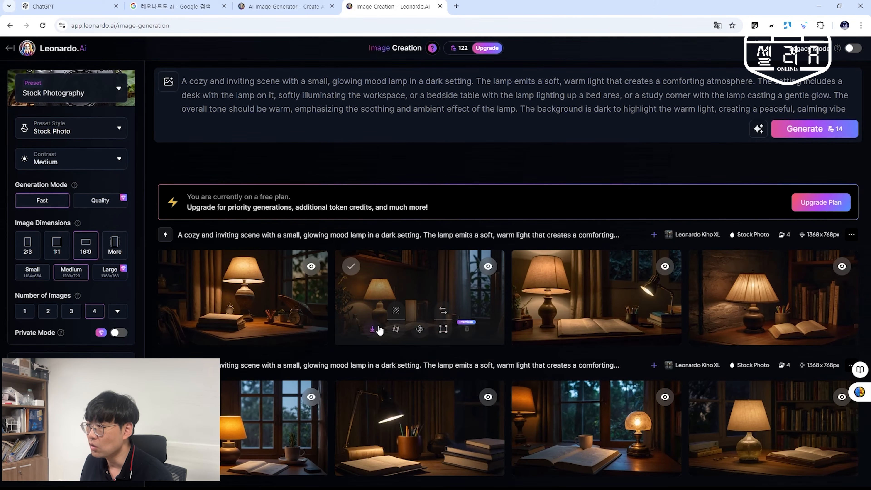
{"action": "left_click", "coordinate": [374, 331]}
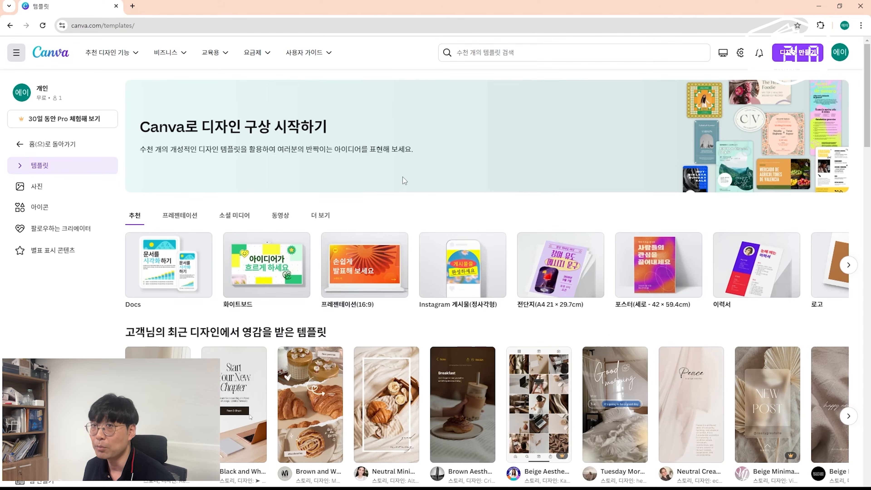
Search the Canva templates for 상세페이지
{"action": "mouse_move", "coordinate": [187, 58]}
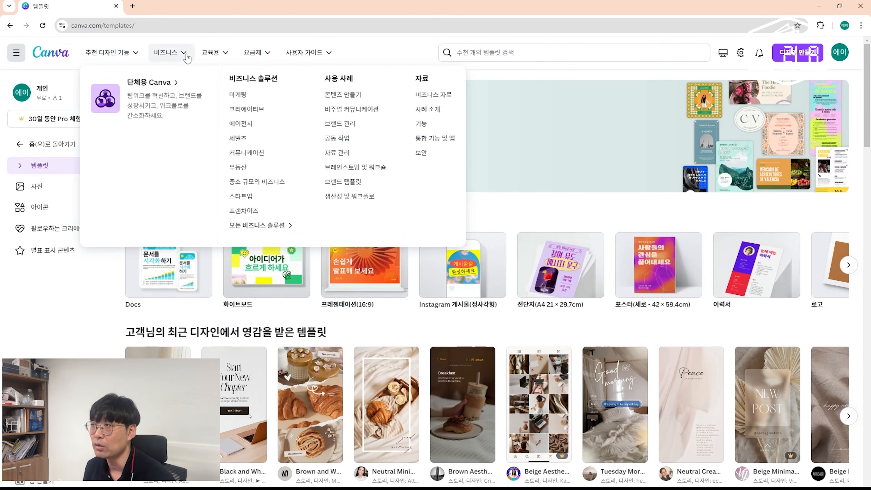
{"action": "left_click", "coordinate": [497, 52]}
{"action": "left_click", "coordinate": [493, 100]}
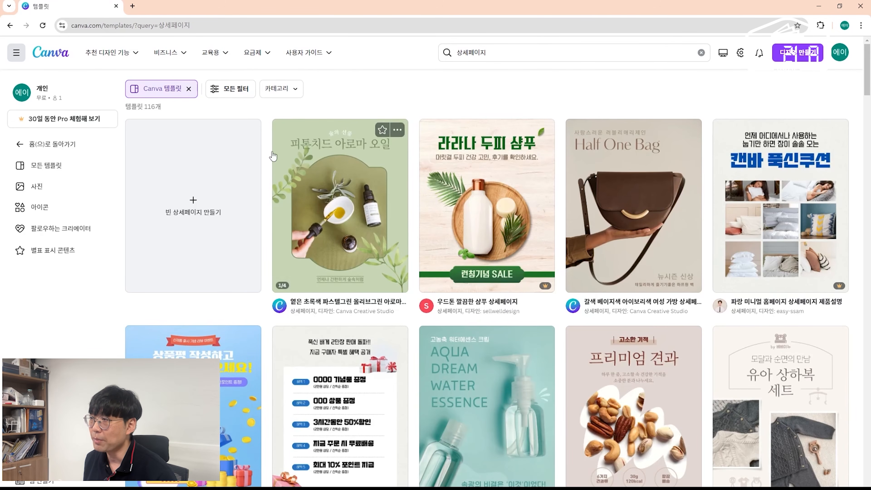
Browse the detail page templates and open the ivory, gray and beige children's clothing template for editing
{"action": "scroll", "coordinate": [462, 215], "scroll_direction": "down", "scroll_amount": 10}
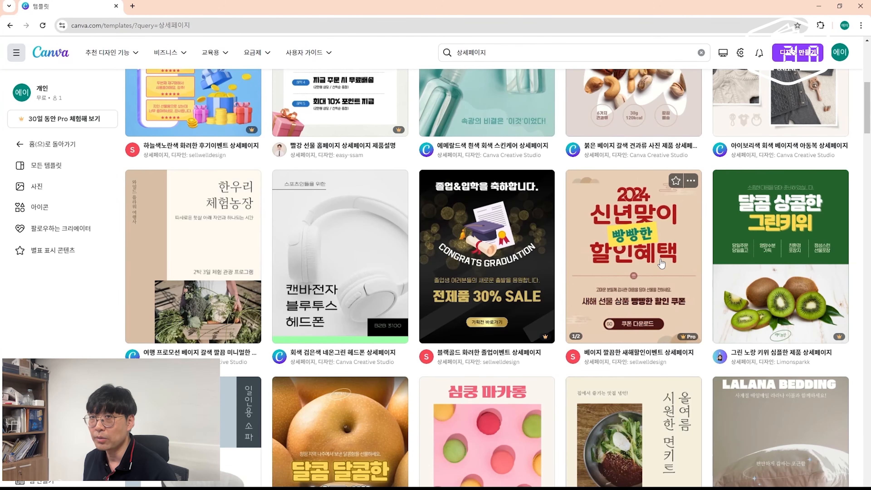
{"action": "scroll", "coordinate": [661, 263], "scroll_direction": "down", "scroll_amount": 4}
{"action": "scroll", "coordinate": [660, 264], "scroll_direction": "down", "scroll_amount": 7}
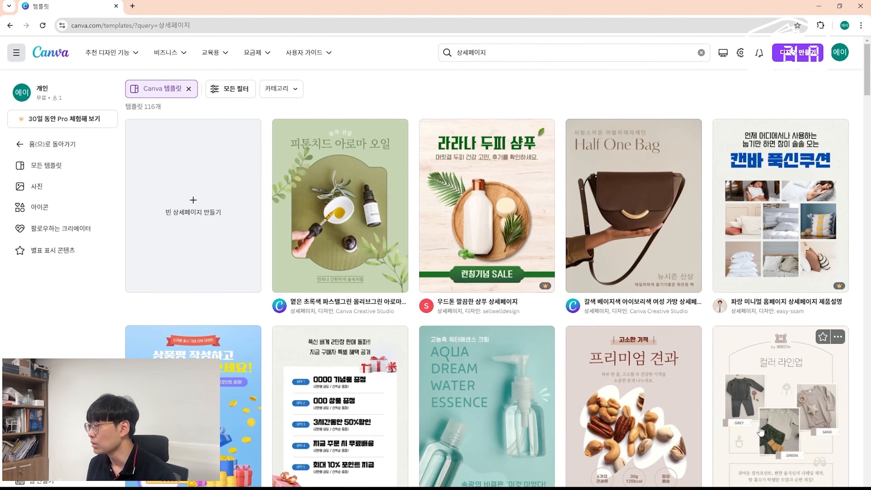
{"action": "left_click", "coordinate": [737, 445]}
{"action": "left_click", "coordinate": [634, 147]}
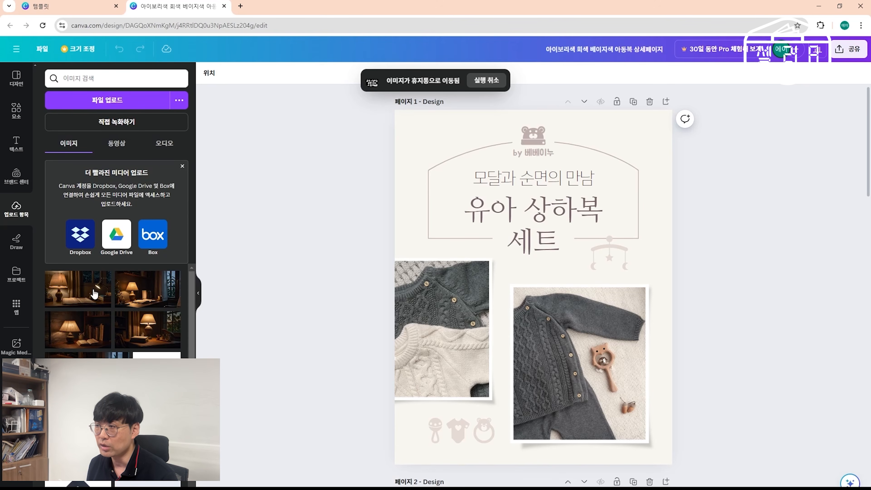
Replace the right photo on page 1 with the first uploaded lamp image and reposition it so the large lamp fills the frame
{"action": "left_click_drag", "start_coordinate": [89, 297], "coordinate": [614, 377]}
{"action": "double_click", "coordinate": [614, 381]}
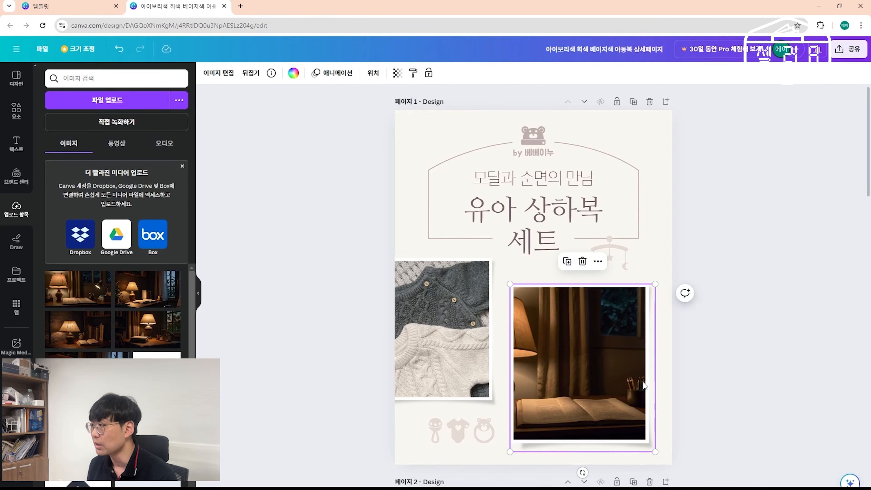
{"action": "left_click_drag", "start_coordinate": [584, 368], "coordinate": [660, 370]}
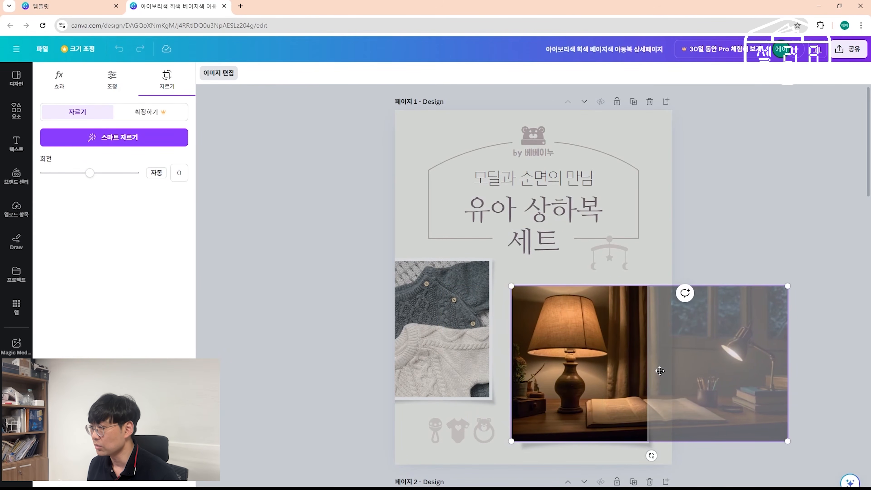
{"action": "left_click", "coordinate": [661, 373]}
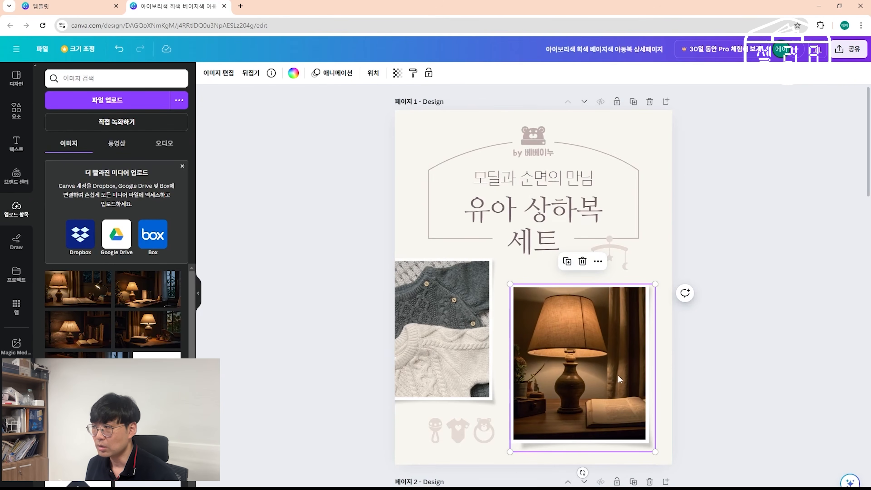
Replace the left photo on page 1 with another uploaded lamp image, and enlarge and reposition it within its frame
{"action": "left_click", "coordinate": [155, 329]}
{"action": "left_click_drag", "start_coordinate": [574, 286], "coordinate": [476, 319]}
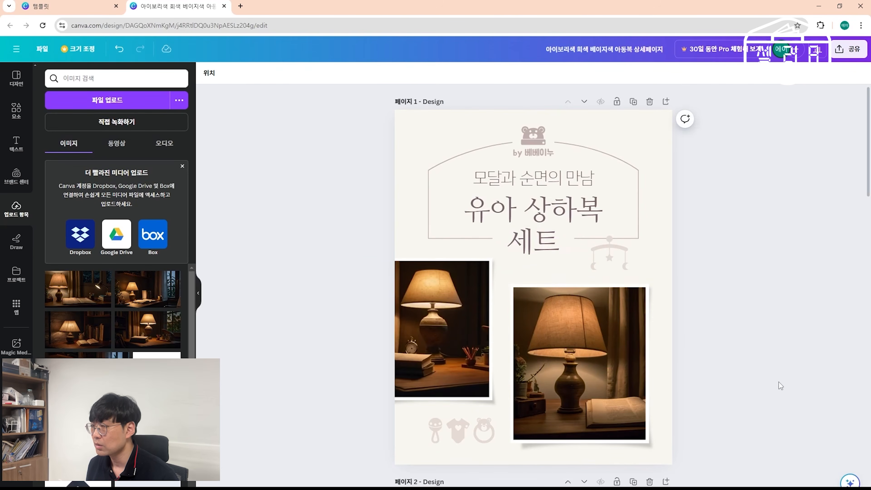
{"action": "double_click", "coordinate": [458, 344]}
{"action": "left_click_drag", "start_coordinate": [457, 345], "coordinate": [460, 345]}
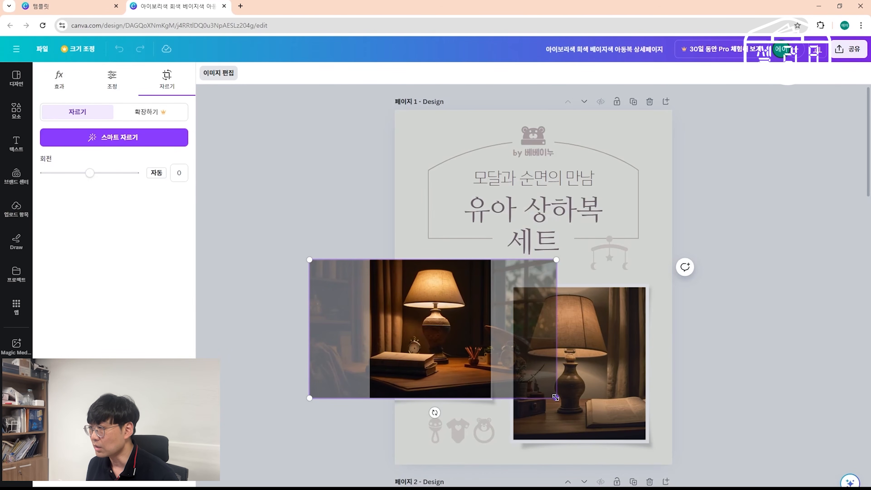
{"action": "left_click_drag", "start_coordinate": [556, 398], "coordinate": [579, 411]}
{"action": "left_click_drag", "start_coordinate": [429, 352], "coordinate": [419, 350]}
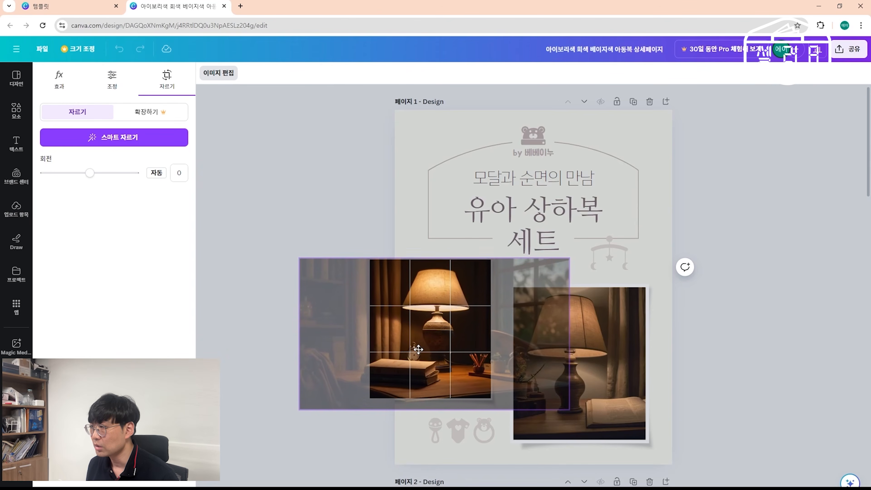
{"action": "left_click", "coordinate": [746, 410]}
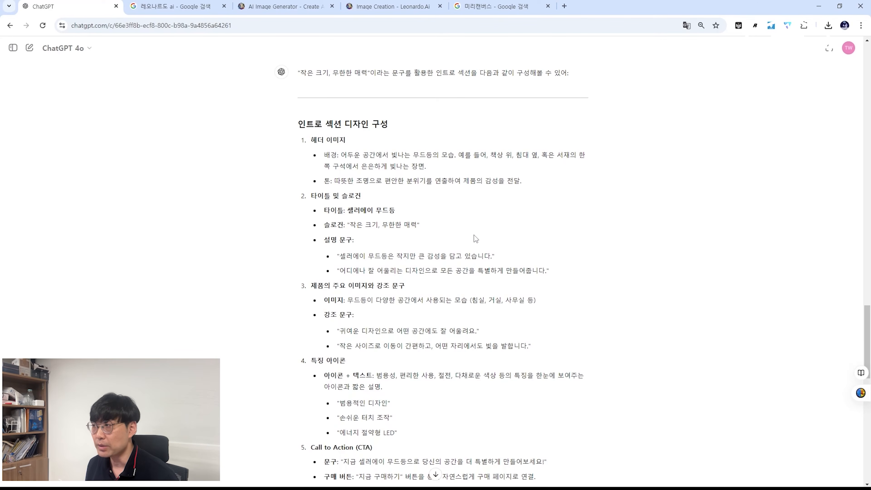
Copy the slogan "작은 크기, 무한한 매력" from the intro section design in ChatGPT
{"action": "scroll", "coordinate": [477, 240], "scroll_direction": "down", "scroll_amount": 5}
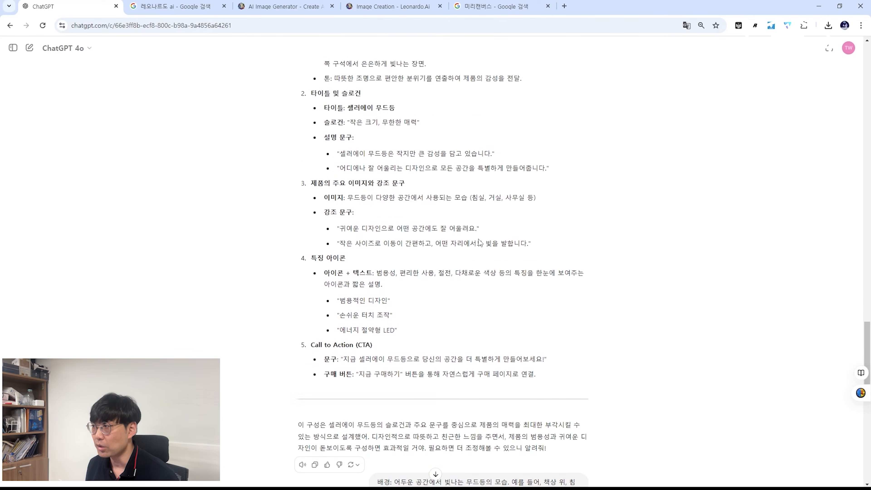
{"action": "scroll", "coordinate": [477, 240], "scroll_direction": "up", "scroll_amount": 7}
{"action": "scroll", "coordinate": [429, 217], "scroll_direction": "down", "scroll_amount": 4}
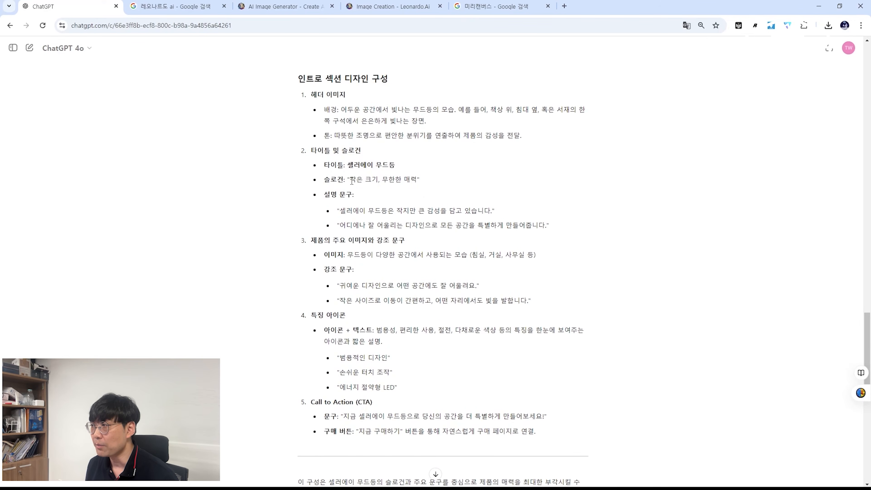
{"action": "left_click_drag", "start_coordinate": [351, 179], "coordinate": [417, 180]}
{"action": "key", "text": "ctrl+c"}
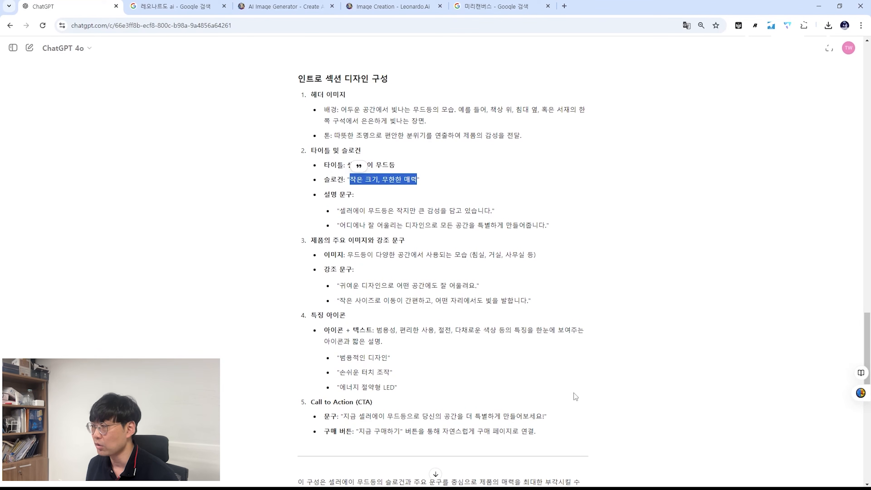
Return to the Canva design and replace the subtitle above the main title with the copied slogan
{"action": "key", "text": "alt+Tab"}
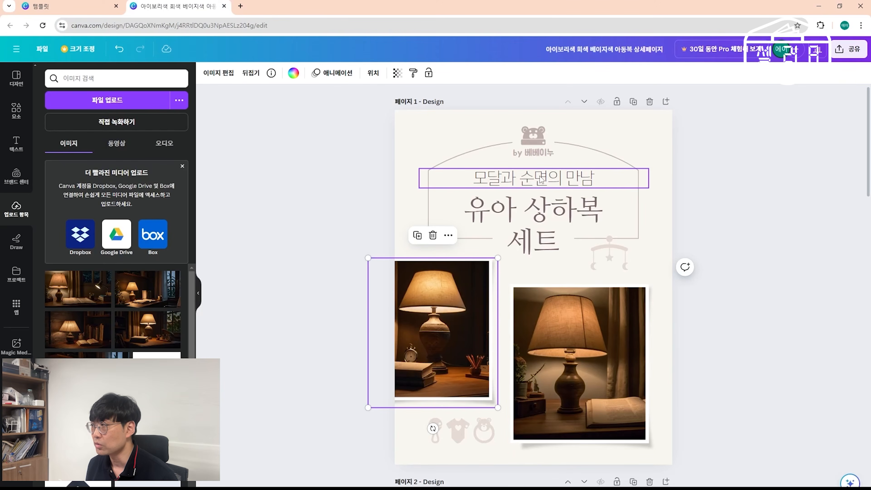
{"action": "double_click", "coordinate": [567, 186]}
{"action": "key", "text": "ctrl+v"}
{"action": "left_click", "coordinate": [391, 160]}
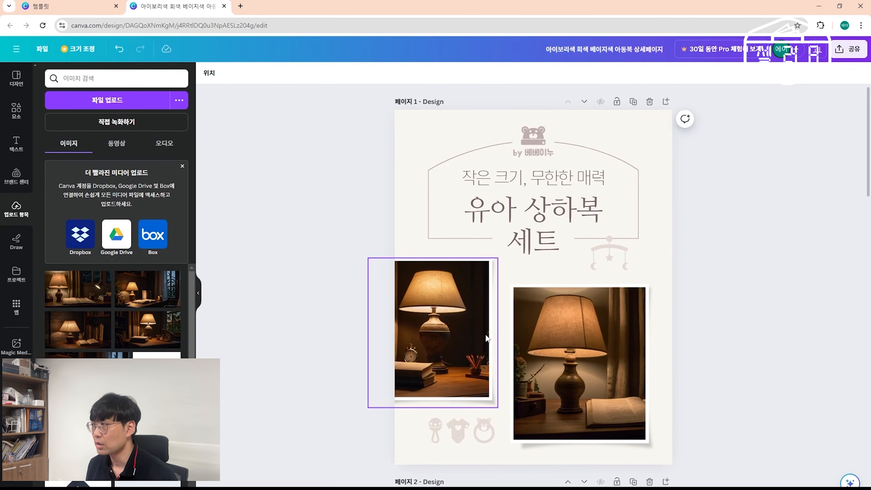
Change the brand name after "by" under the bear logo to 셀러에이
{"action": "left_click", "coordinate": [533, 152]}
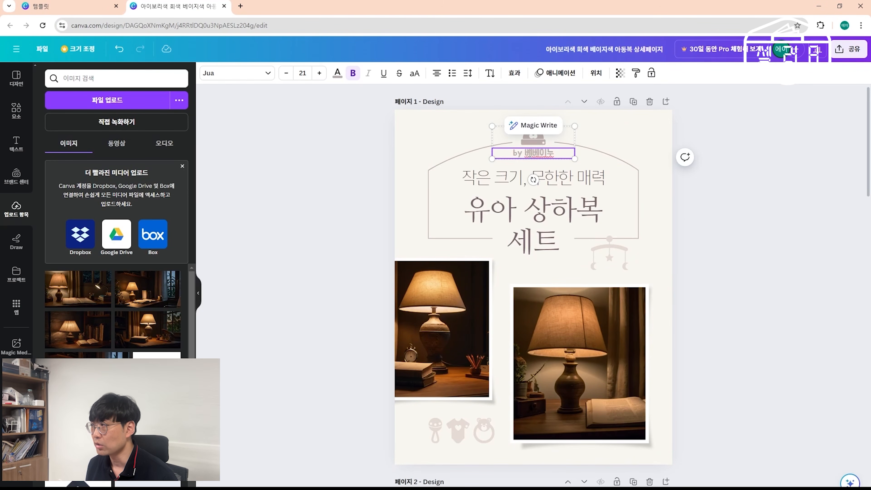
{"action": "left_click_drag", "start_coordinate": [525, 153], "coordinate": [554, 152]}
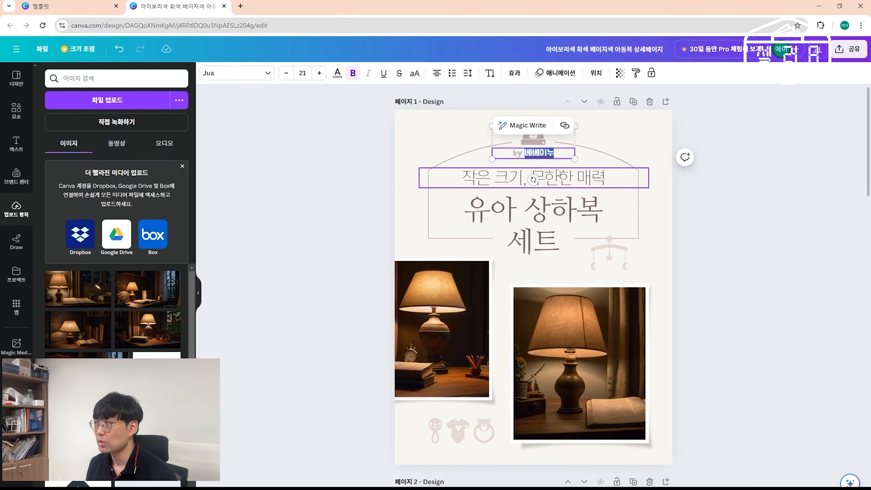
{"action": "type", "text": "셀러에이"}
{"action": "left_click", "coordinate": [583, 226]}
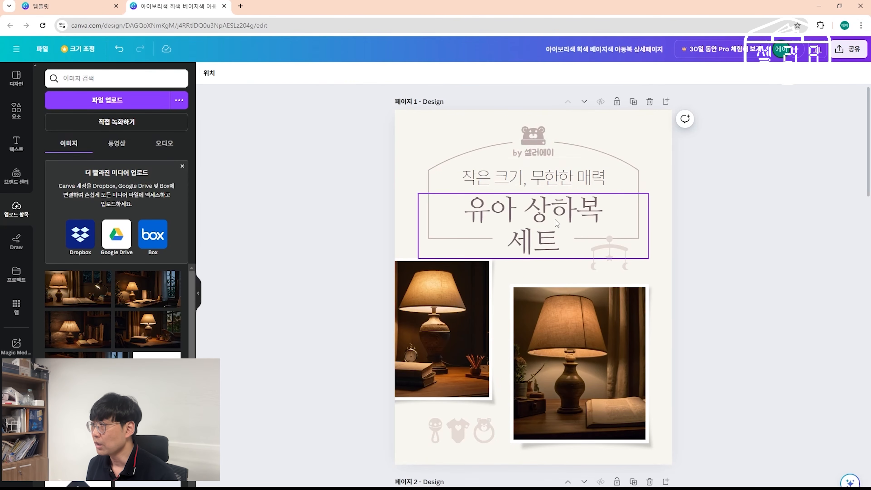
Replace the main title with 셀러에이 on the first line and 무드등 on the second line
{"action": "double_click", "coordinate": [500, 215]}
{"action": "type", "text": "셀러에이"}
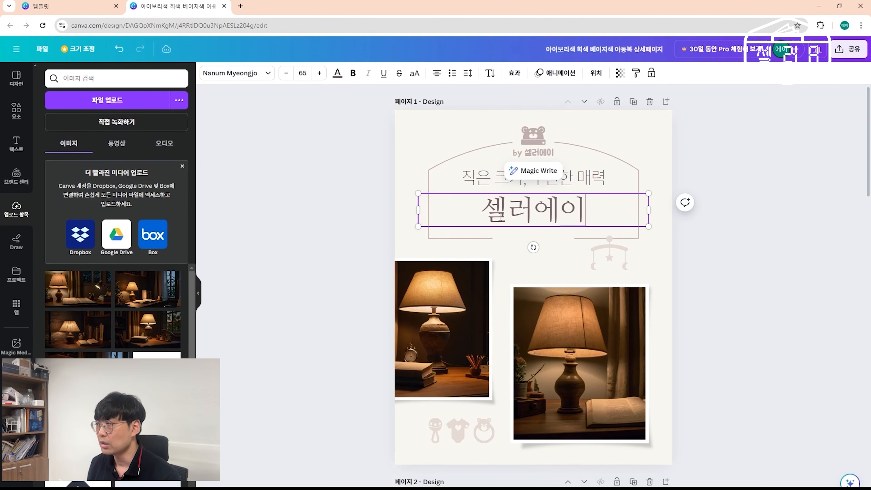
{"action": "key", "text": "Return"}
{"action": "type", "text": "무드등"}
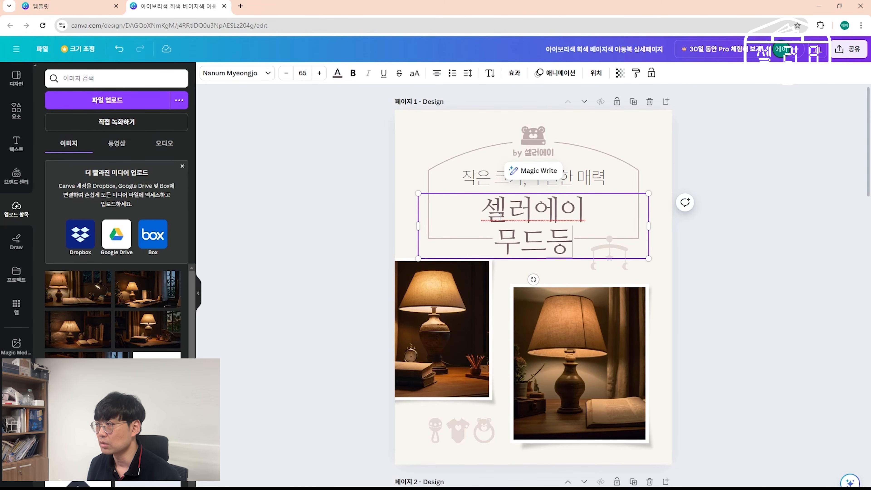
{"action": "left_click", "coordinate": [740, 331]}
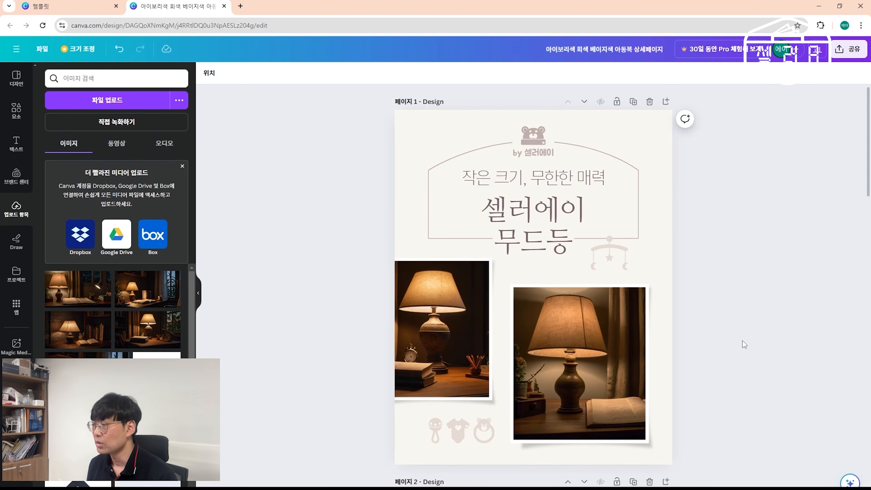
Add spaces between the characters of the title's first line so it reads "셀 러 에 이"
{"action": "left_click", "coordinate": [506, 211]}
{"action": "left_click", "coordinate": [506, 210]}
{"action": "left_click", "coordinate": [541, 212]}
{"action": "left_click", "coordinate": [733, 260]}
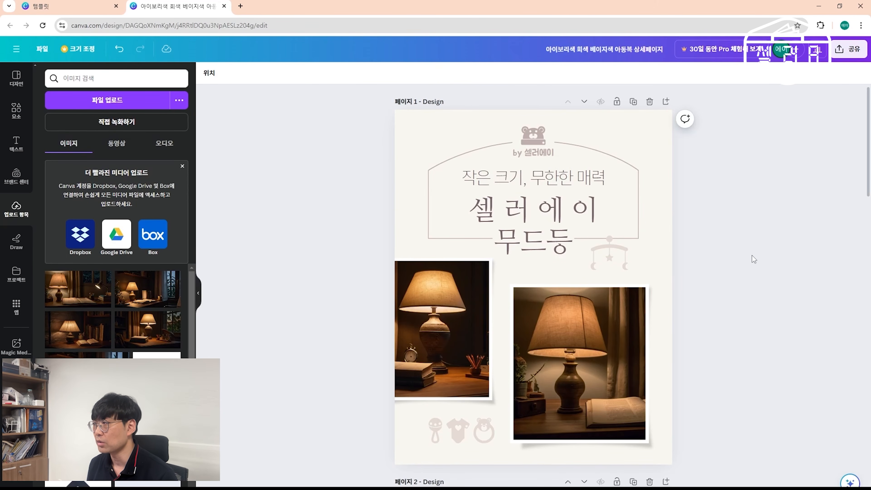